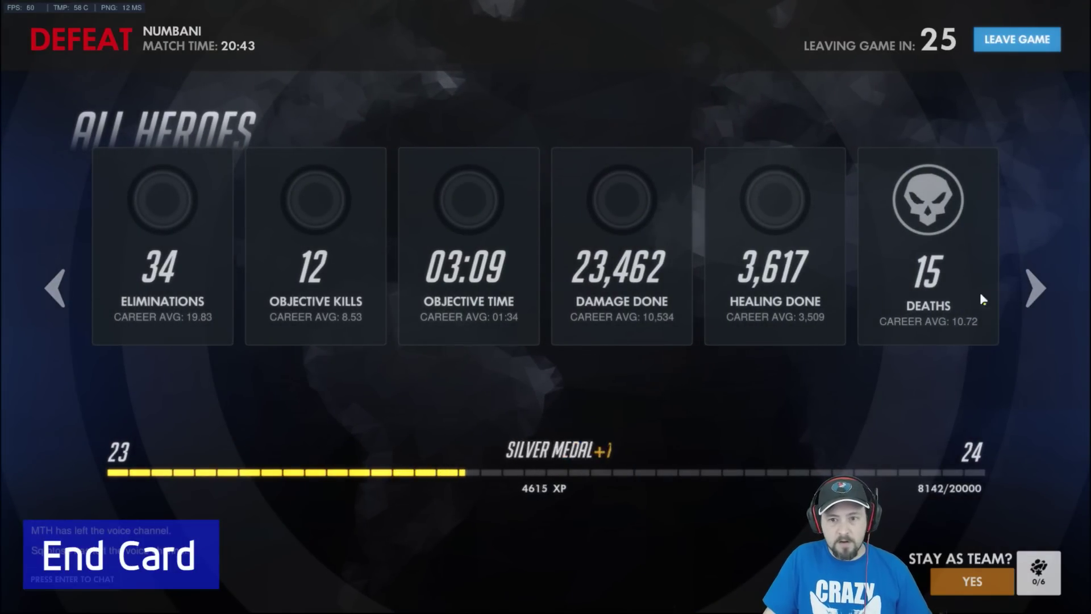
# Step: Show the next page of the post-match hero statistics
pyautogui.click(1034, 291)
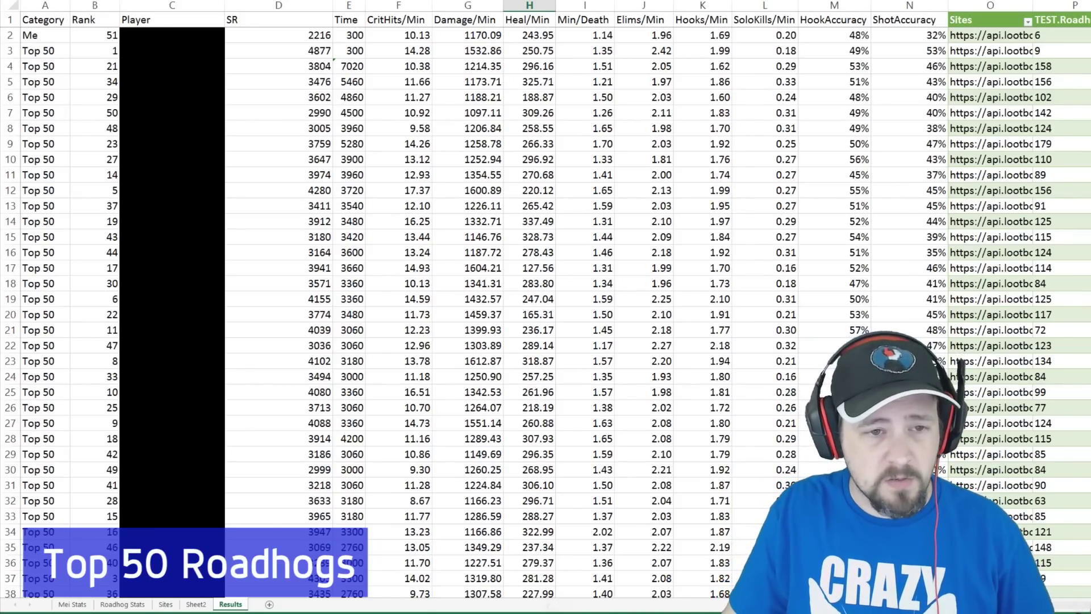
# Step: Review the metric column headers of the Top 50 table from Time through CritHits, Damage and Heal per minute to Min/Death
pyautogui.click(348, 19)
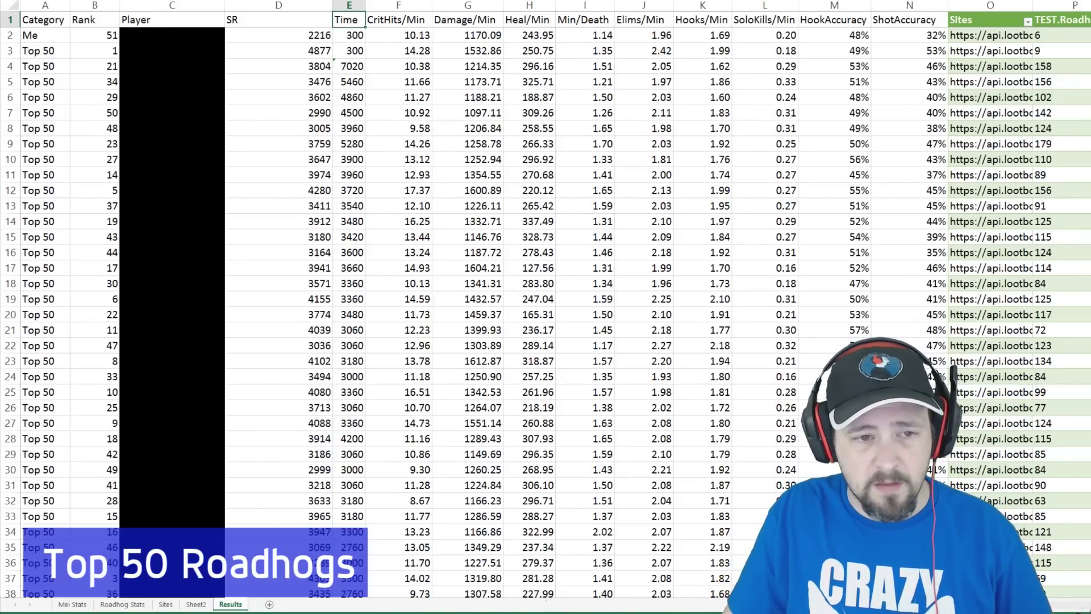
pyautogui.click(398, 19)
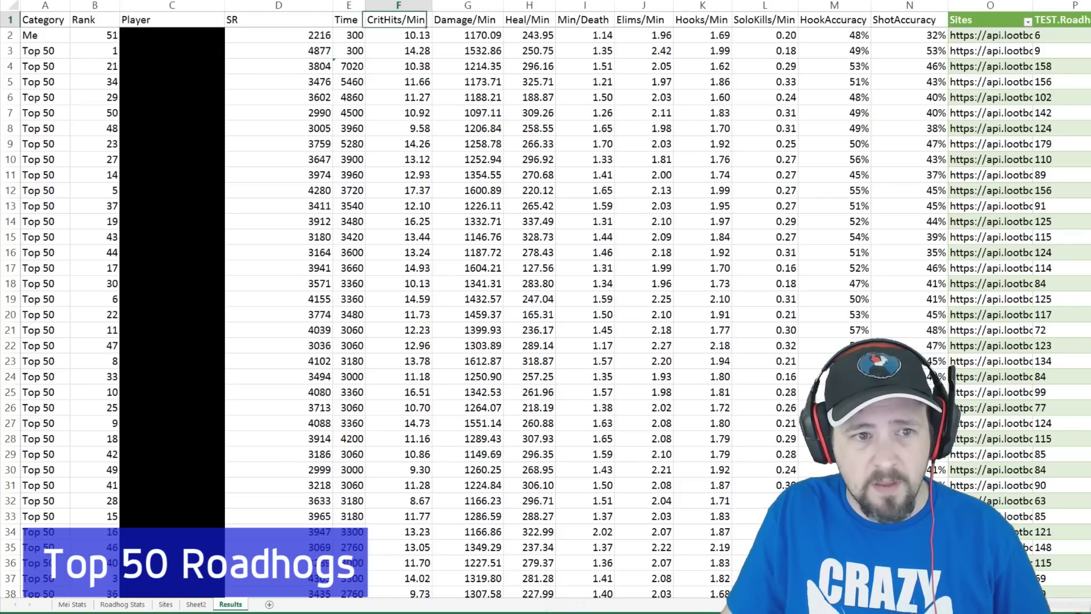
pyautogui.click(467, 19)
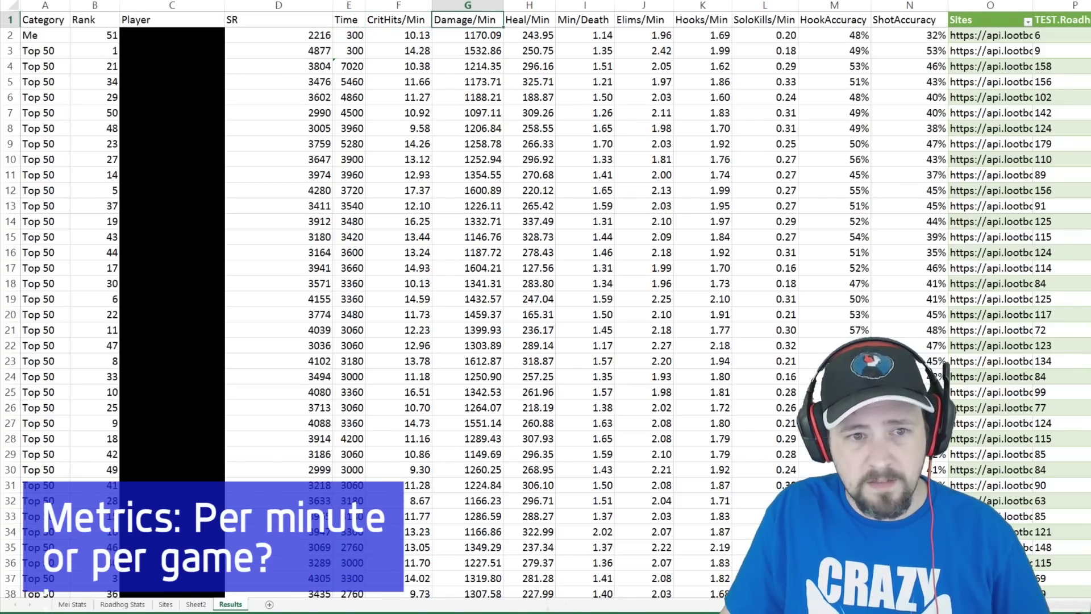
pyautogui.click(527, 19)
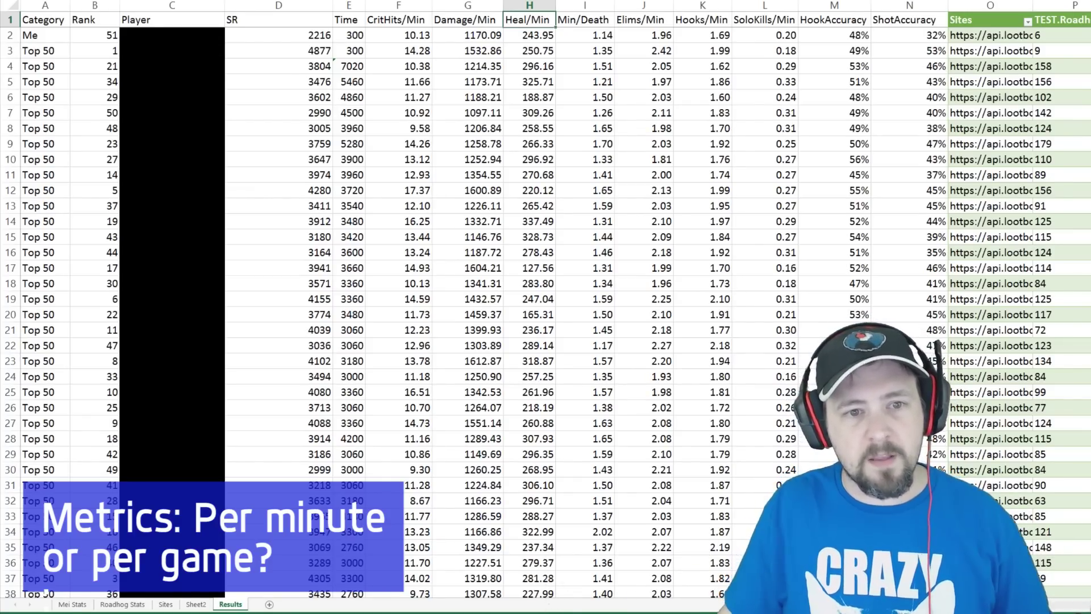
pyautogui.click(585, 20)
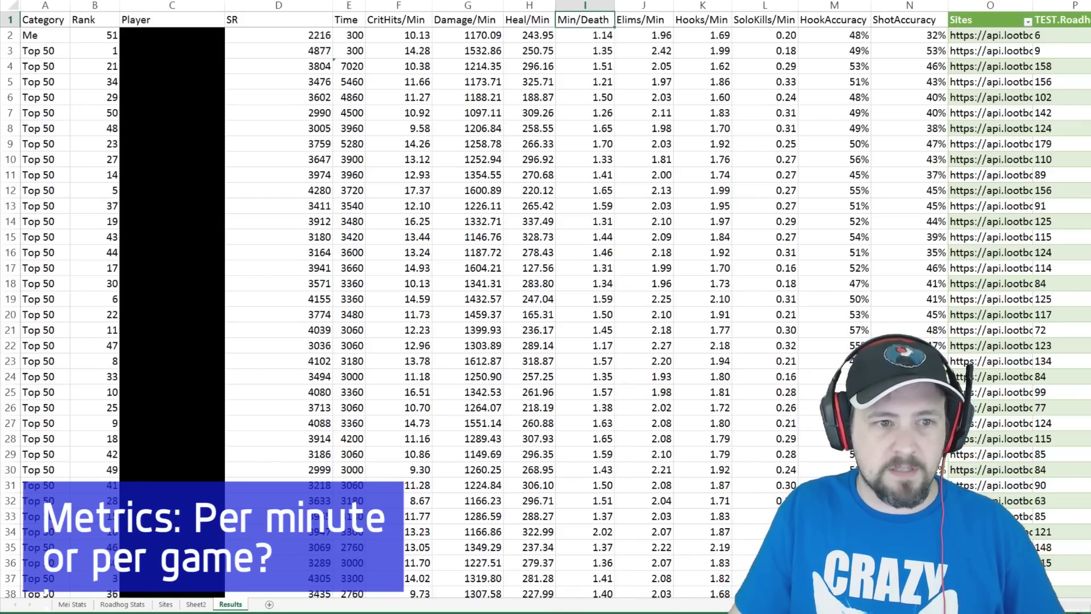
# Step: Examine the "Me" row's own statistics, from SR across CritHits/Min to Elims/Min
pyautogui.moveTo(278, 34); pyautogui.dragTo(909, 34)
pyautogui.click(279, 35)
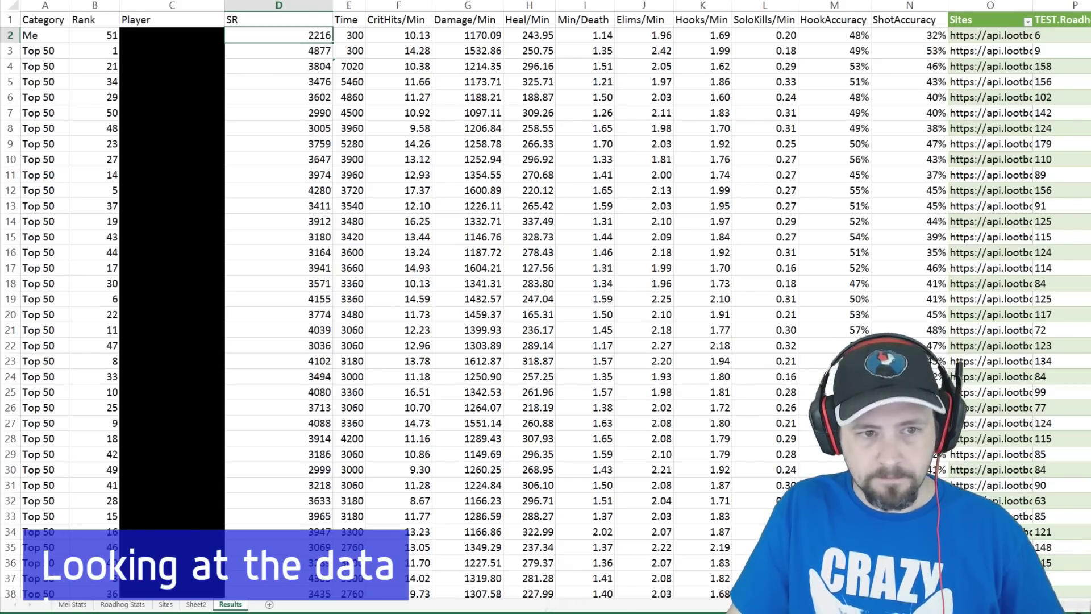
pyautogui.click(399, 35)
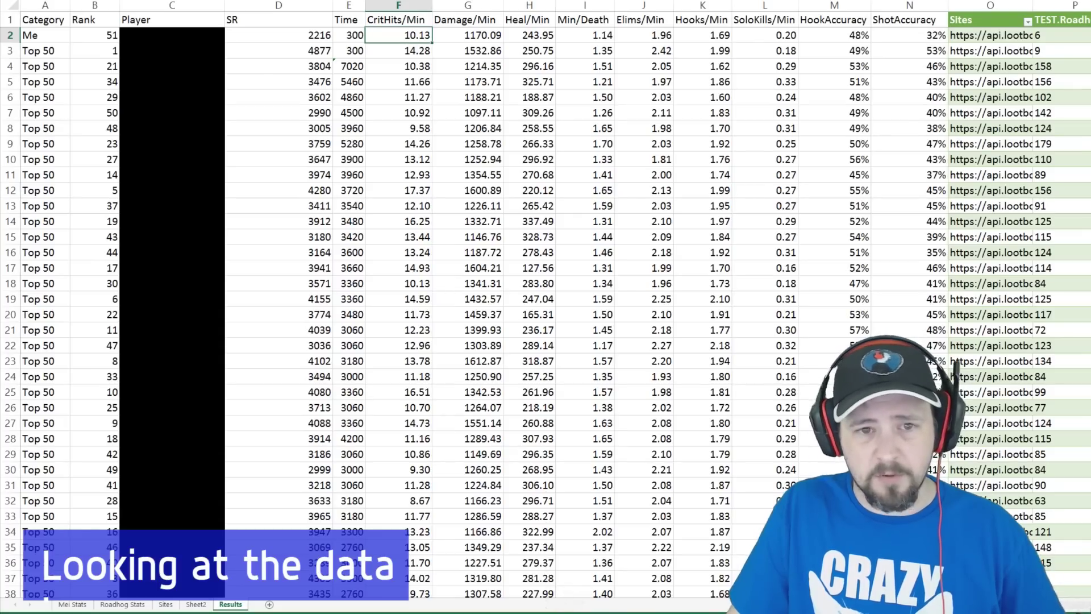
pyautogui.press('Right')
pyautogui.press('Right')
pyautogui.press('Right')
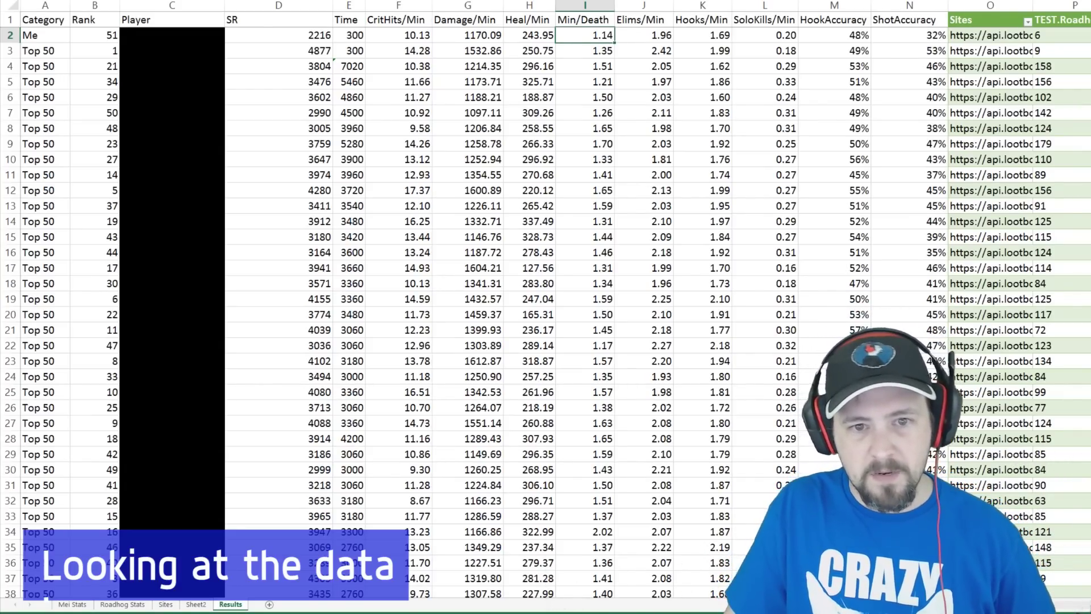
pyautogui.click(645, 35)
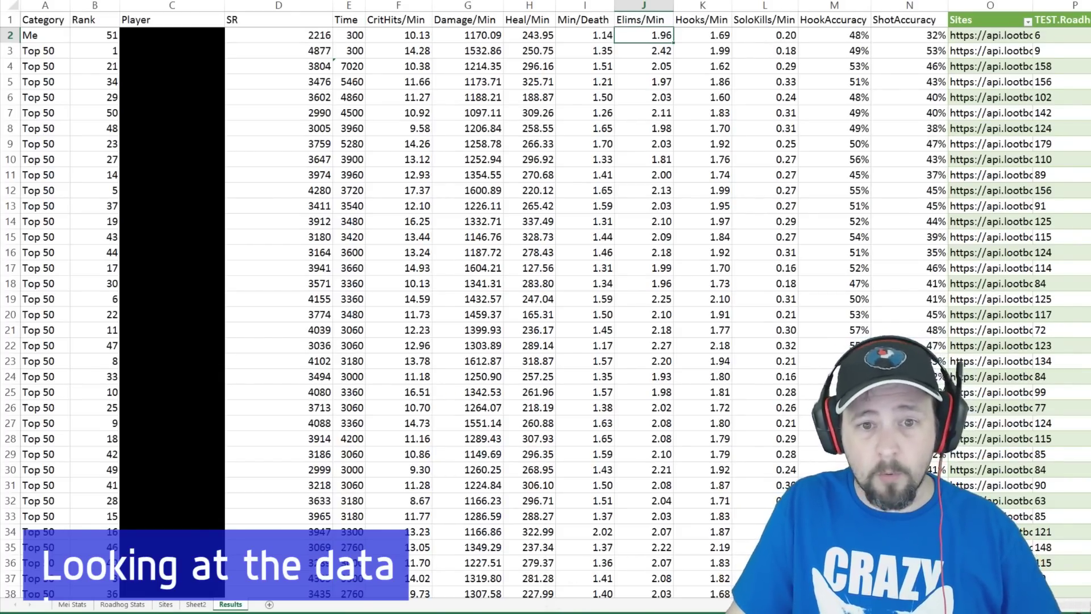
# Step: Examine the Average, Difference and percentage rows below the player list, including the ShotAccuracy column
pyautogui.scroll(-15, 545, 306)
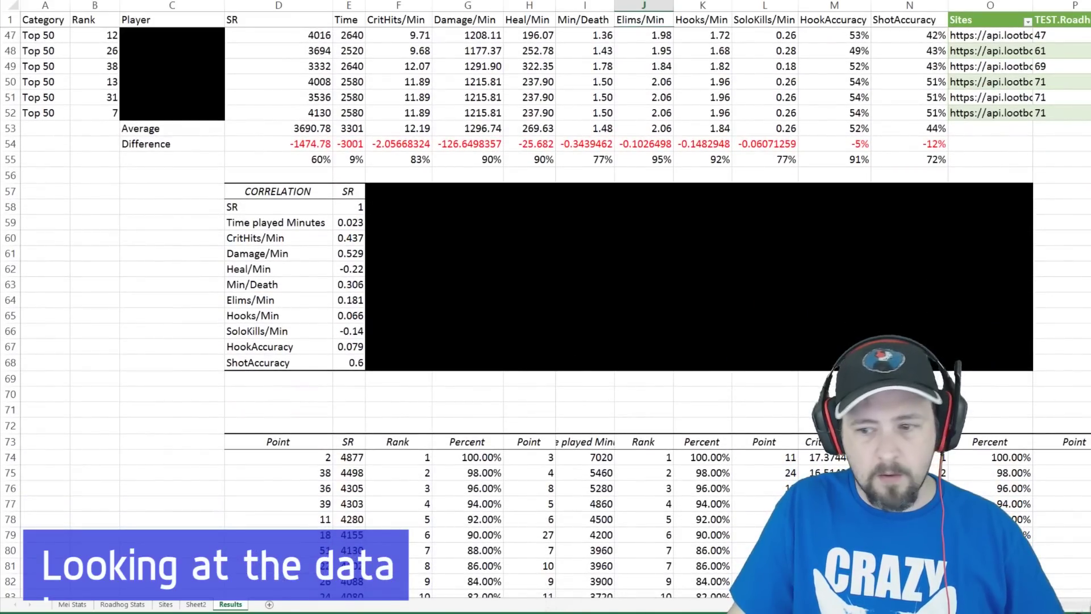
pyautogui.scroll(-2, 546, 307)
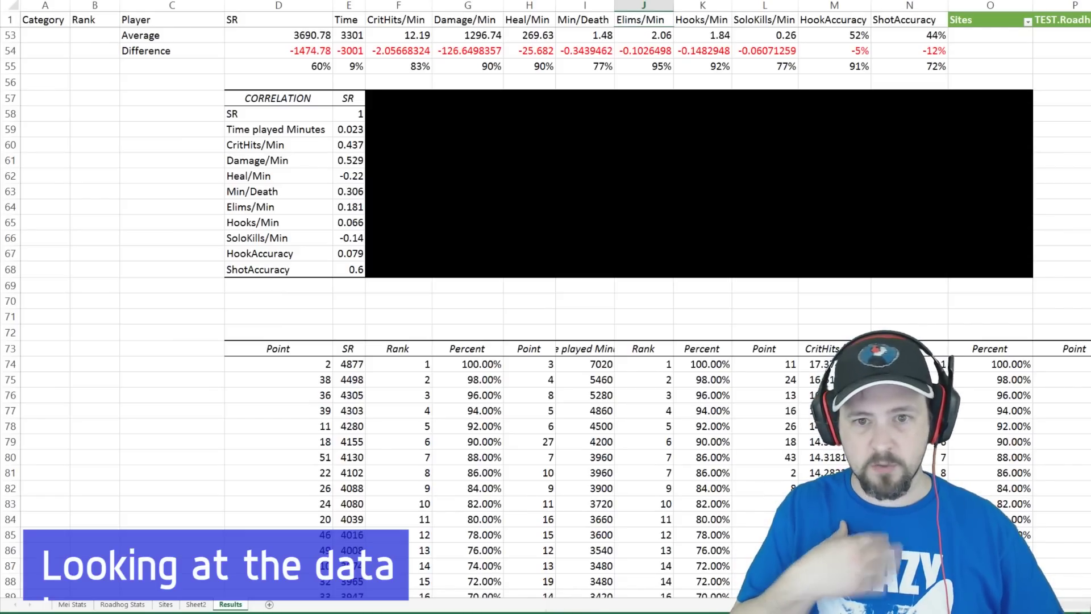
pyautogui.moveTo(278, 51); pyautogui.dragTo(909, 51)
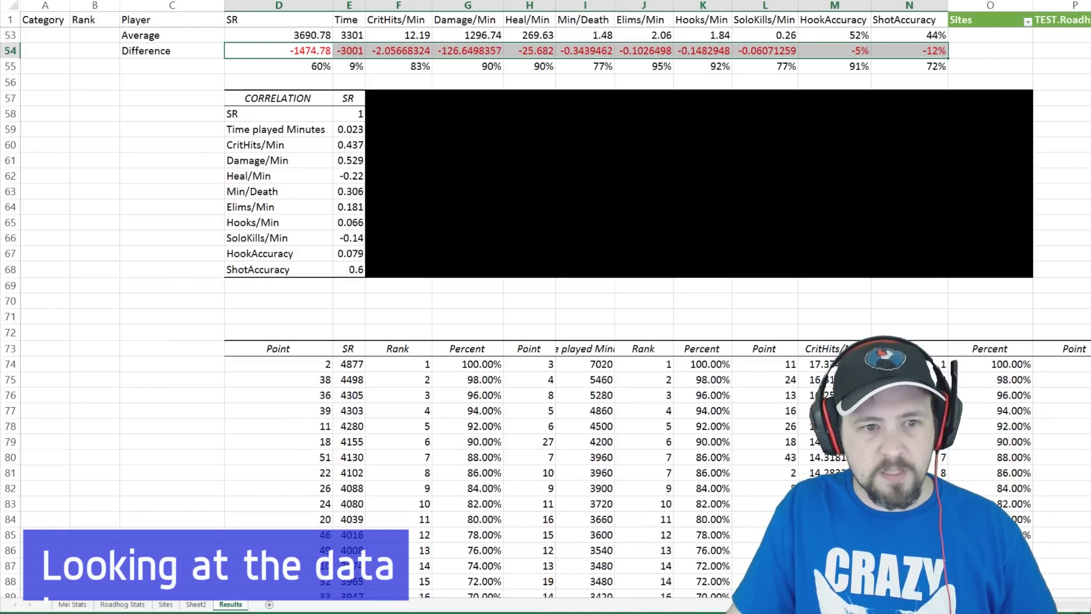
pyautogui.moveTo(279, 66); pyautogui.dragTo(940, 66)
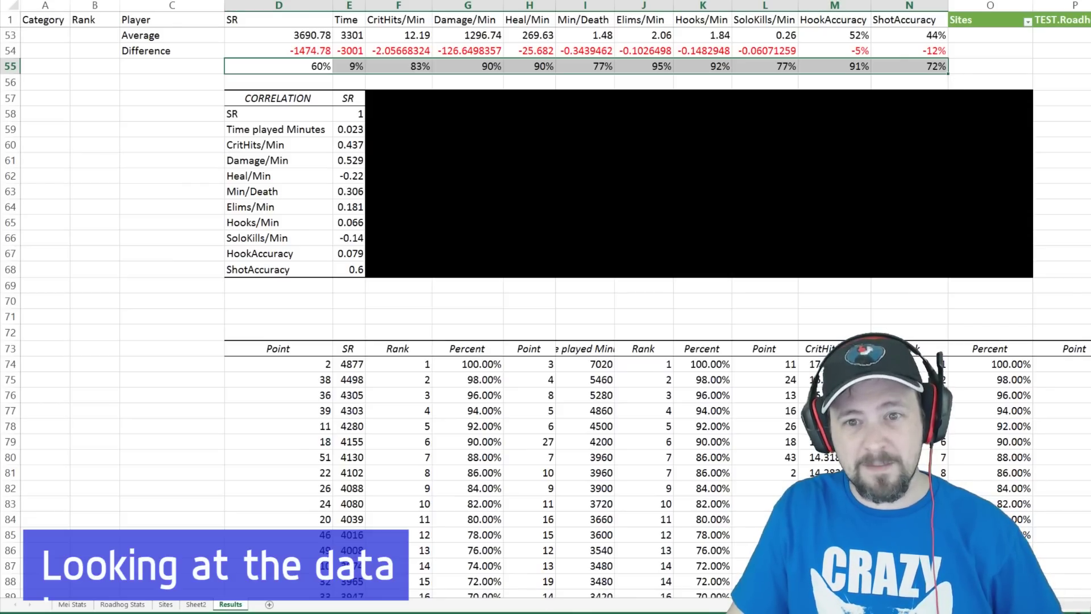
pyautogui.click(909, 20)
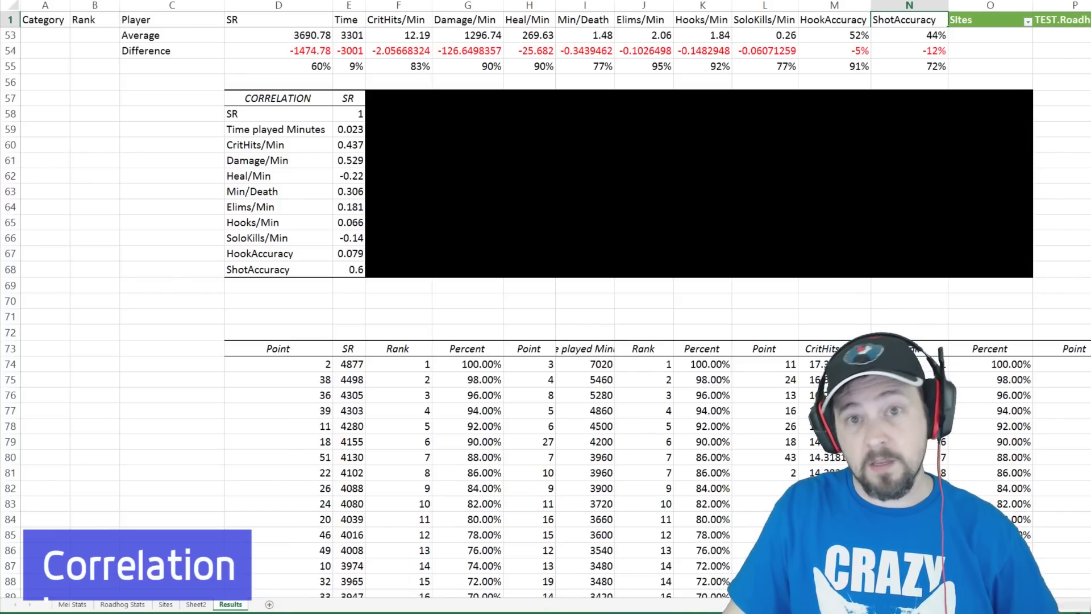
# Step: Examine the correlation table's SR column, including the CritHits/Min and Damage/Min coefficients
pyautogui.click(279, 98)
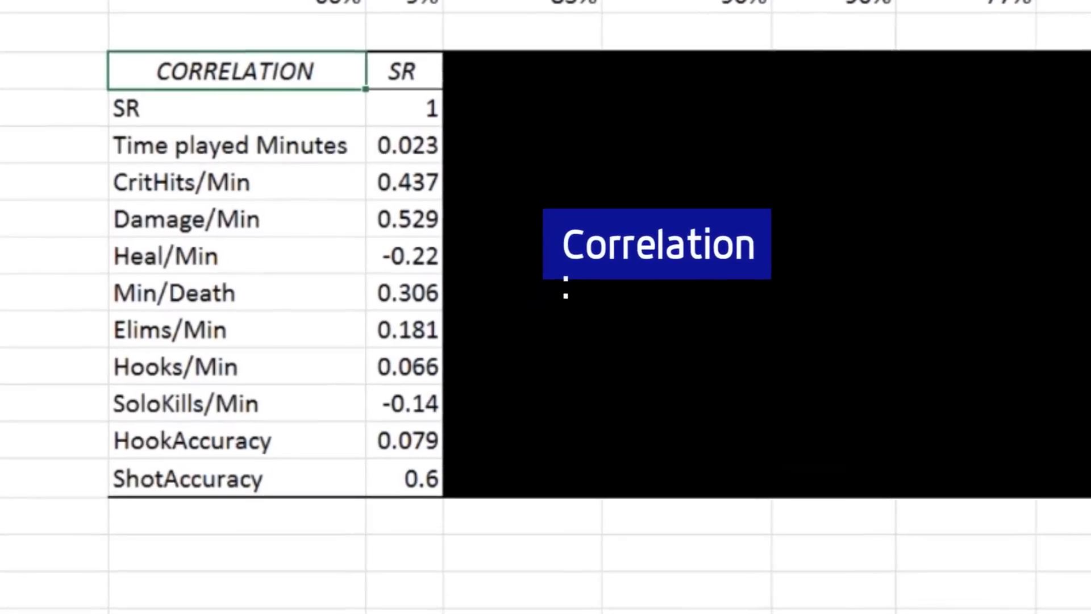
pyautogui.click(404, 108)
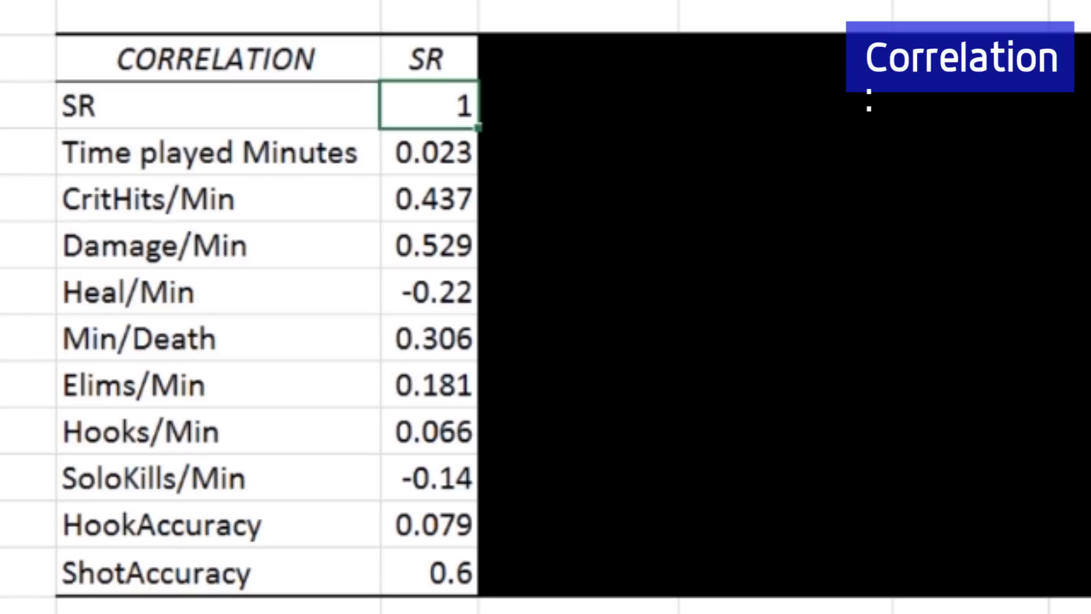
pyautogui.click(428, 59)
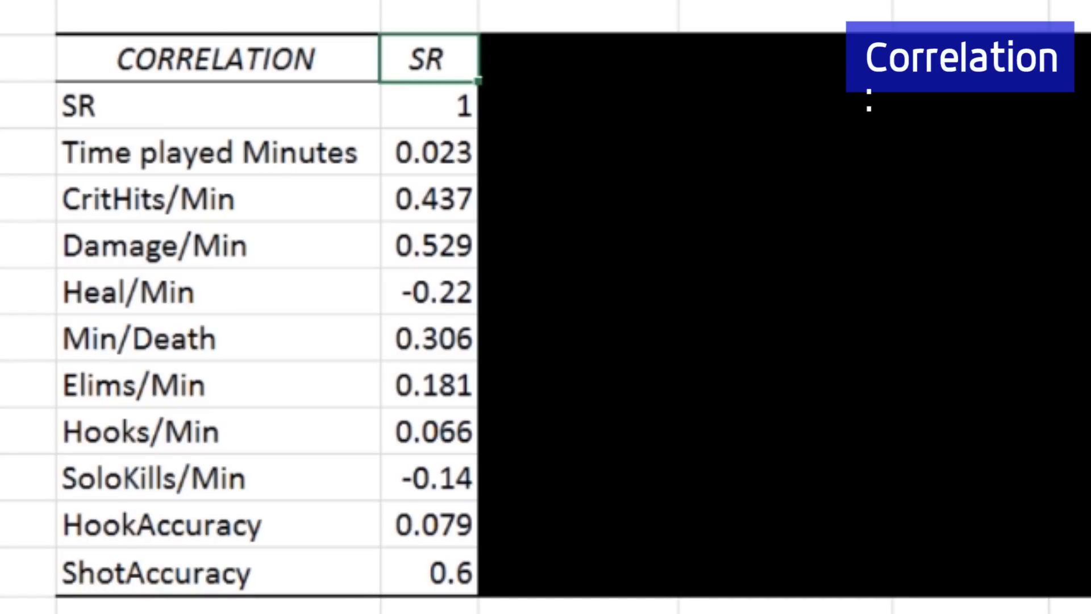
pyautogui.click(427, 245)
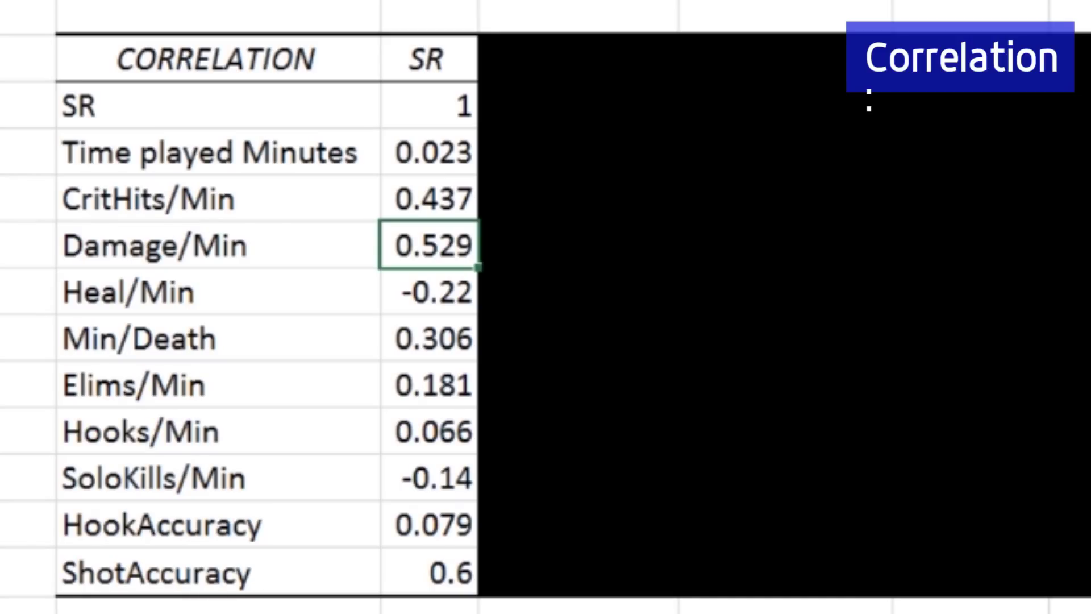
pyautogui.moveTo(429, 199); pyautogui.dragTo(429, 245)
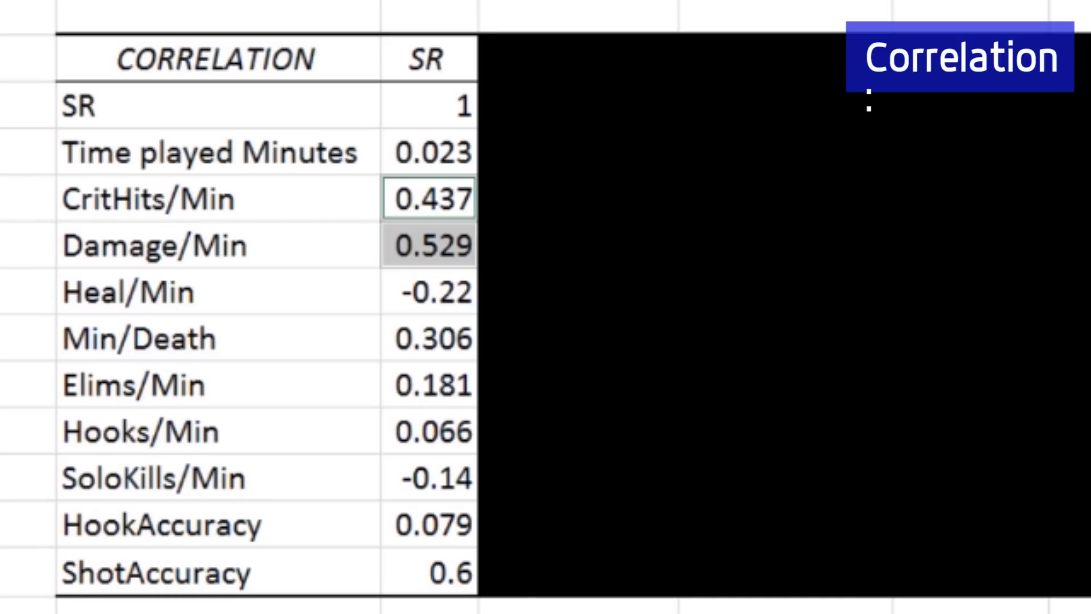
# Step: Compare the ShotAccuracy correlation with the HookAccuracy, Damage/Min and CritHits/Min coefficients
pyautogui.click(429, 572)
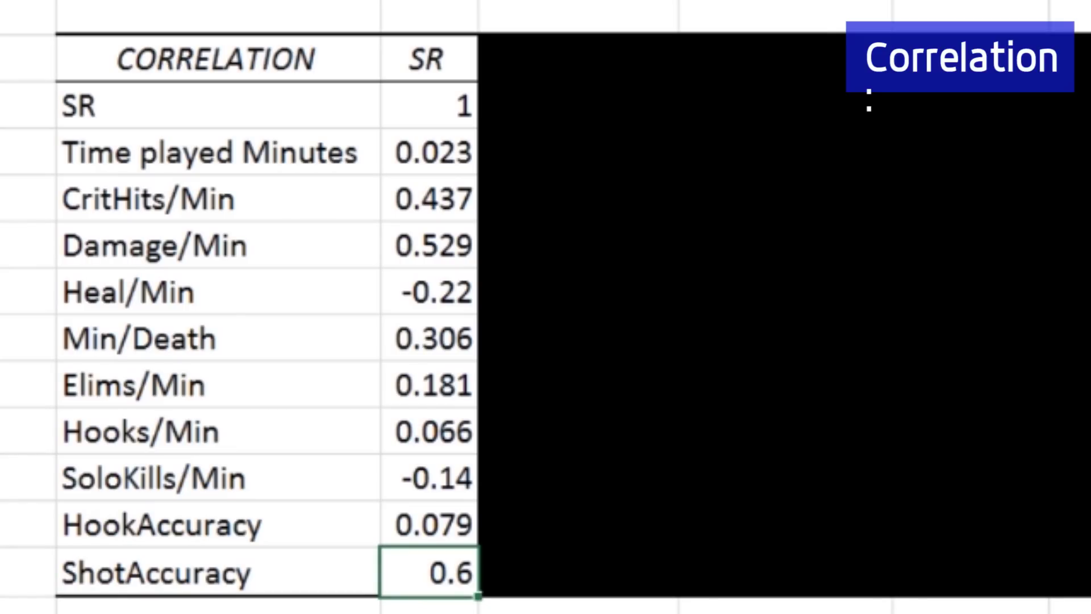
pyautogui.click(429, 523)
pyautogui.click(429, 573)
pyautogui.click(429, 245)
pyautogui.click(429, 199)
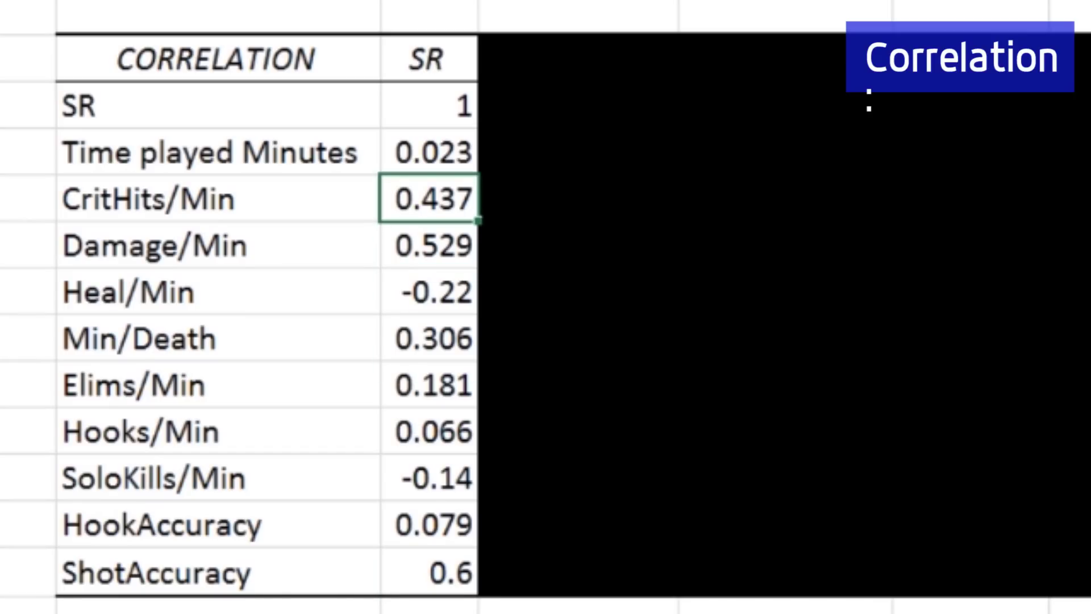
# Step: Examine the SR correlations of Min/Death, Hooks/Min and HookAccuracy
pyautogui.click(429, 339)
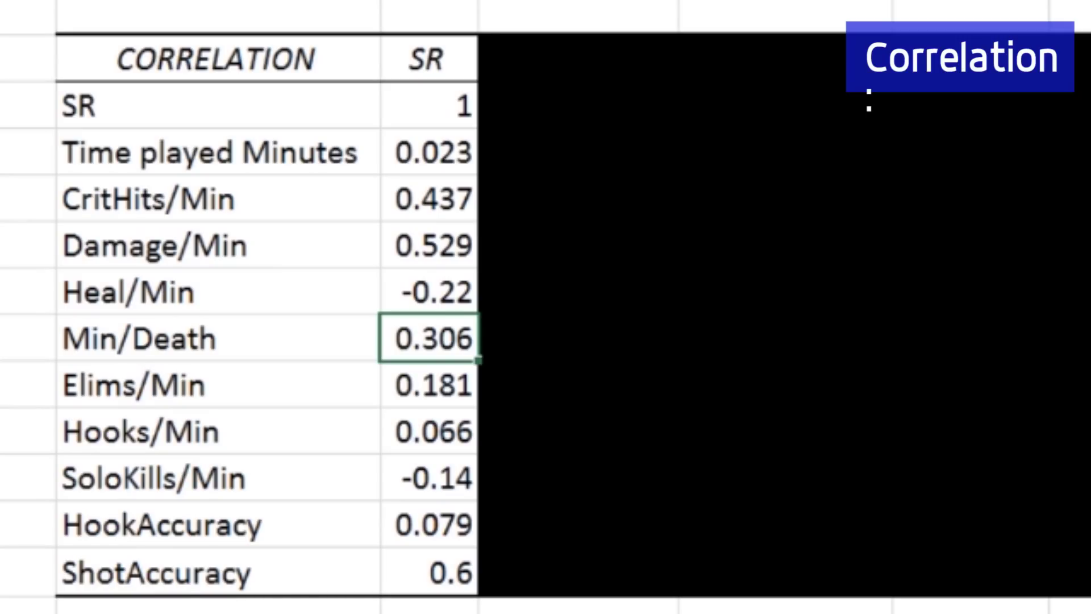
pyautogui.click(427, 432)
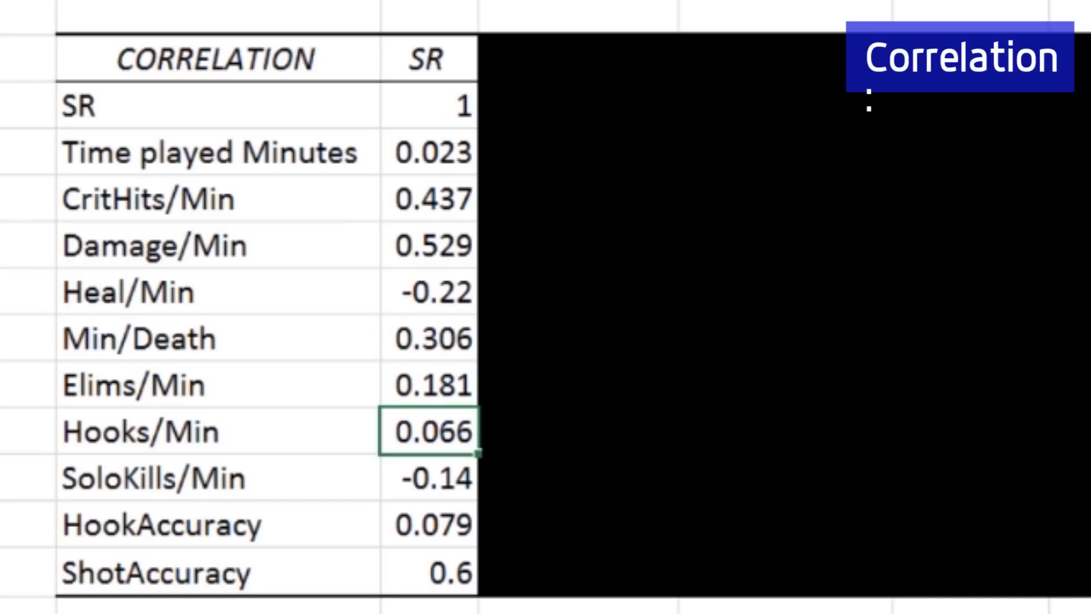
pyautogui.click(428, 524)
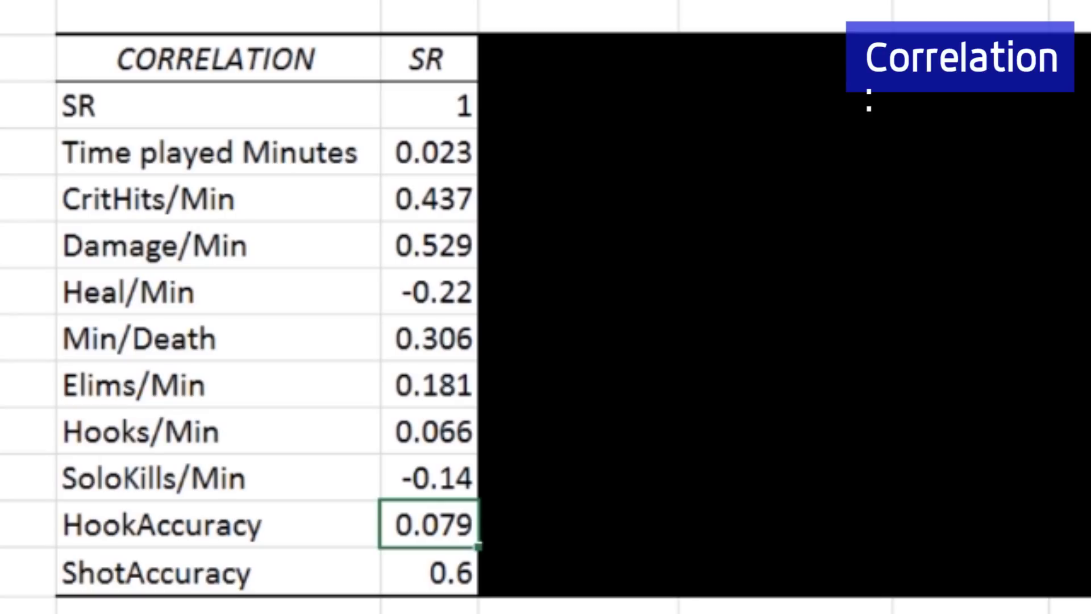
pyautogui.click(429, 432)
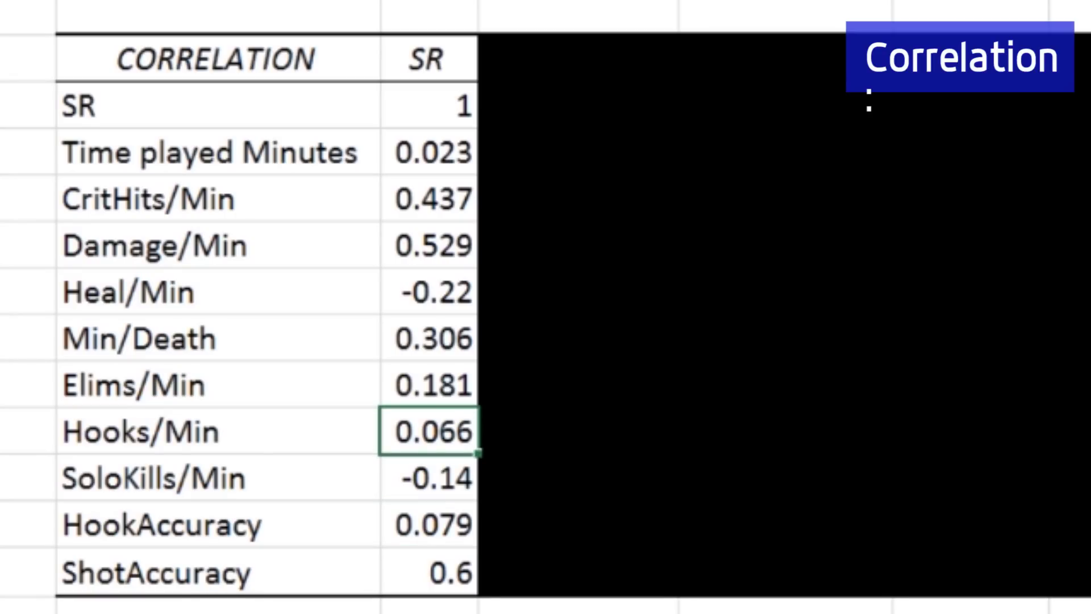
pyautogui.click(429, 524)
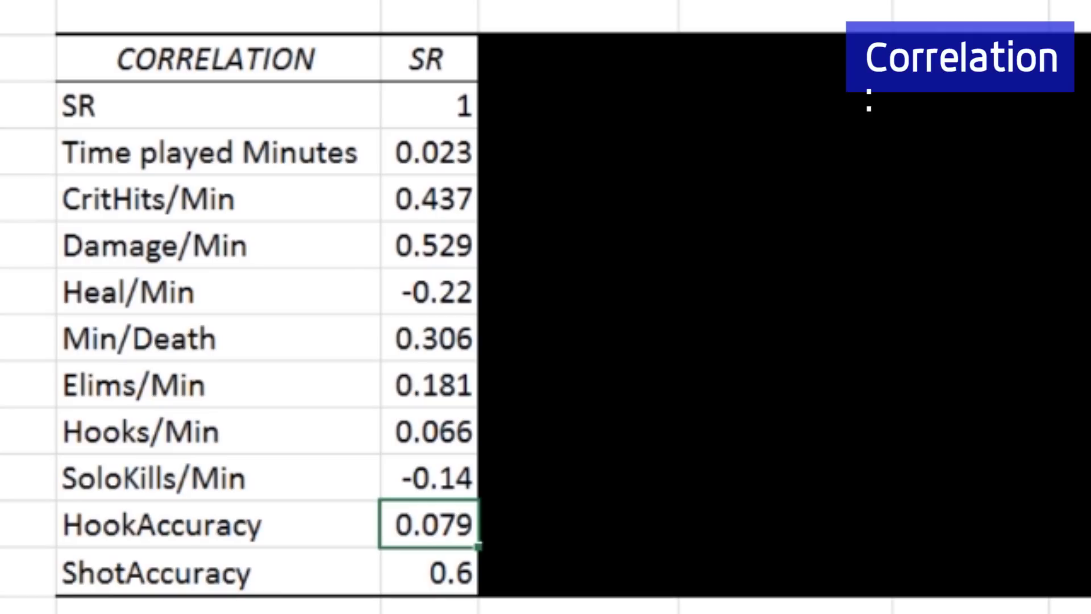
# Step: Examine the SR correlations of Time played Minutes, Heal/Min, SoloKills/Min and HookAccuracy
pyautogui.click(429, 152)
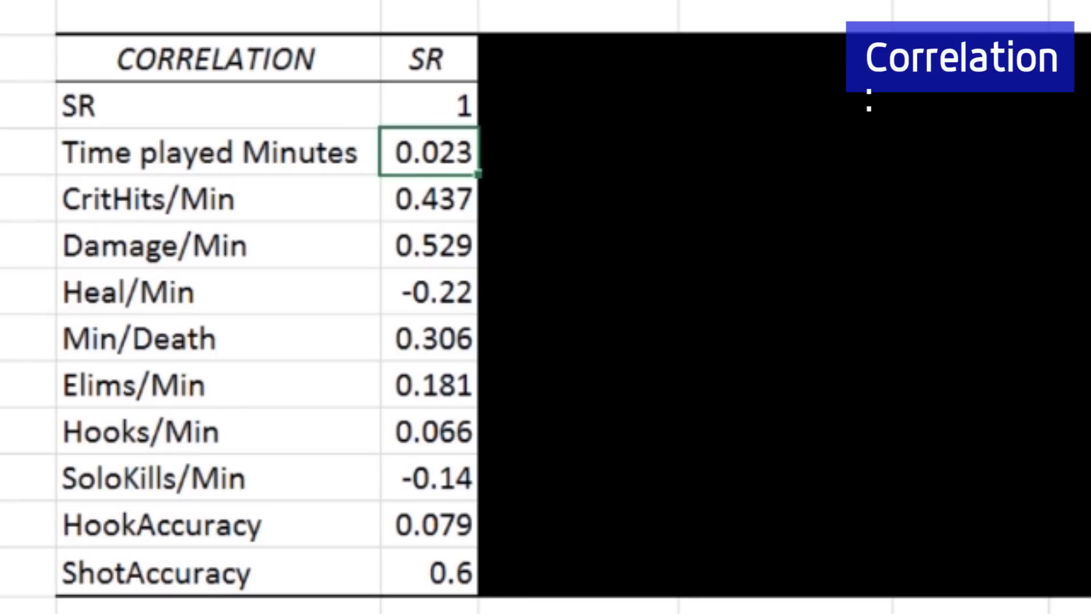
pyautogui.keyDown('ctrl'); pyautogui.click(429, 292); pyautogui.keyUp('ctrl')
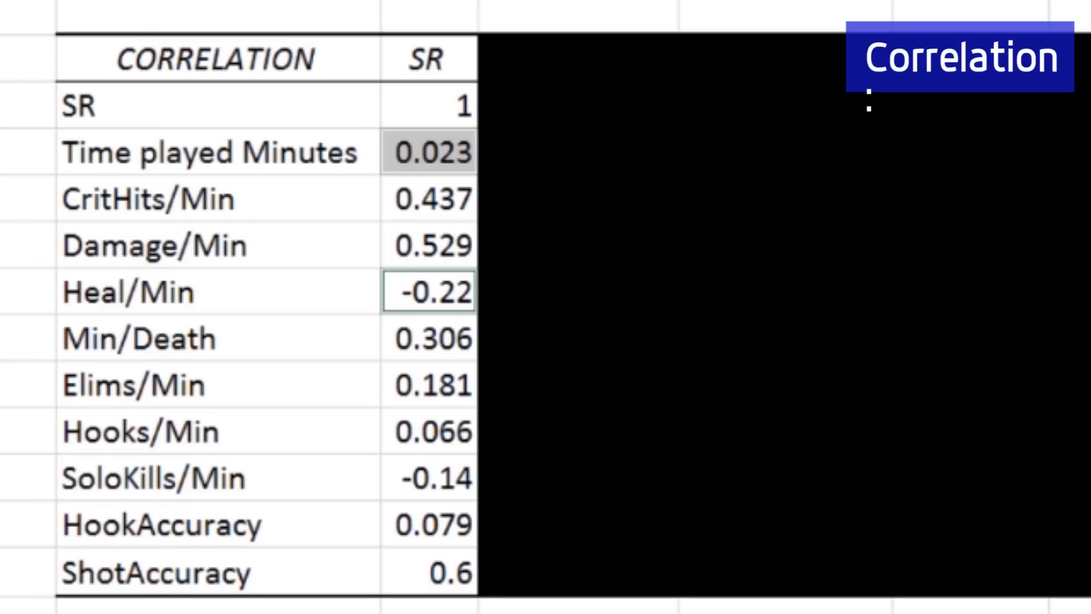
pyautogui.click(429, 292)
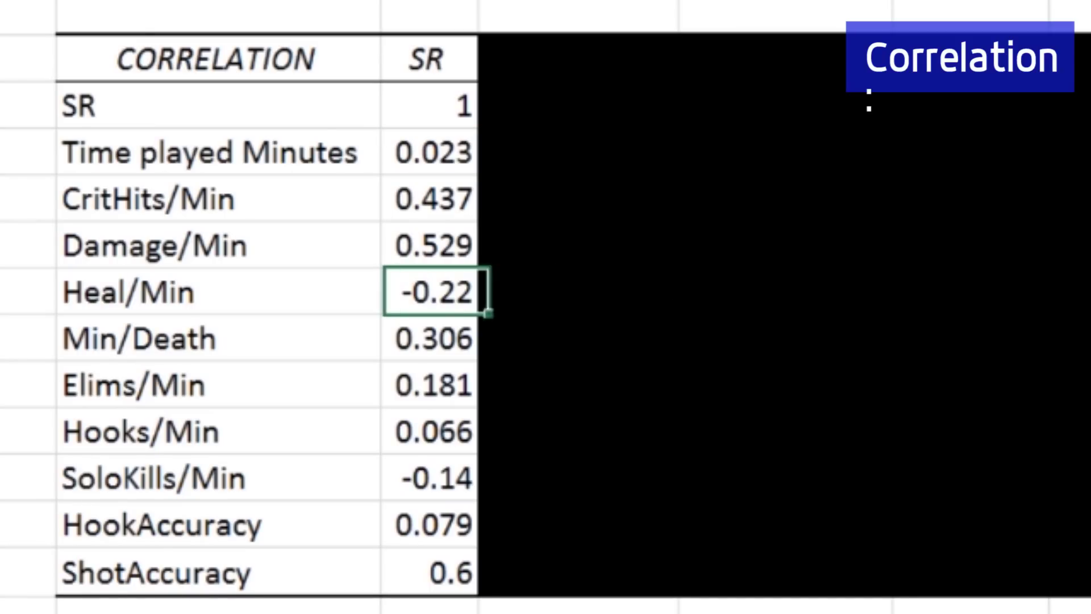
pyautogui.keyDown('ctrl'); pyautogui.click(429, 477); pyautogui.keyUp('ctrl')
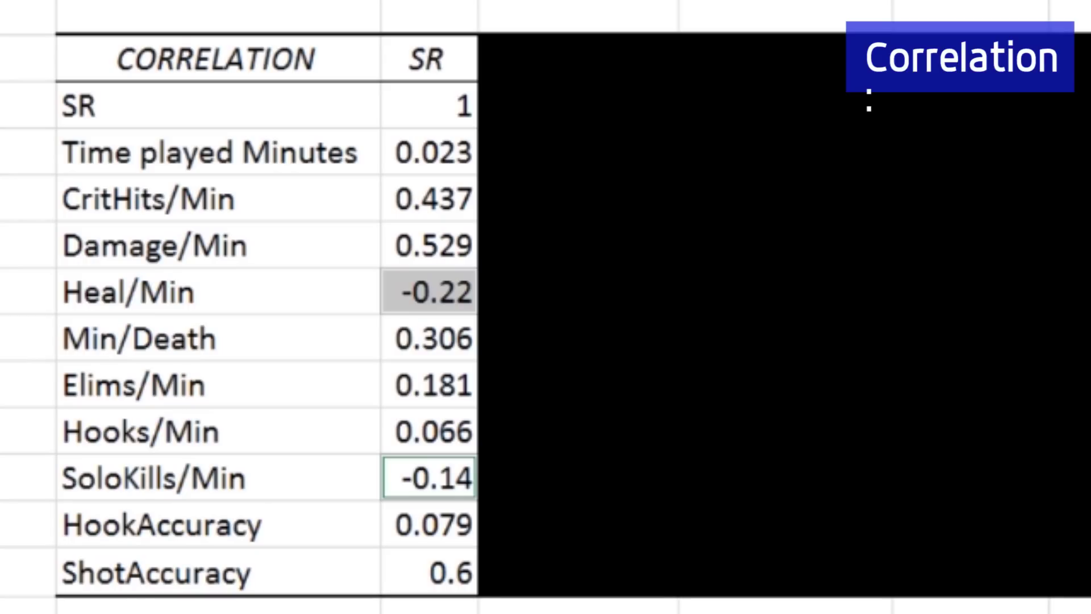
pyautogui.click(429, 524)
pyautogui.click(429, 477)
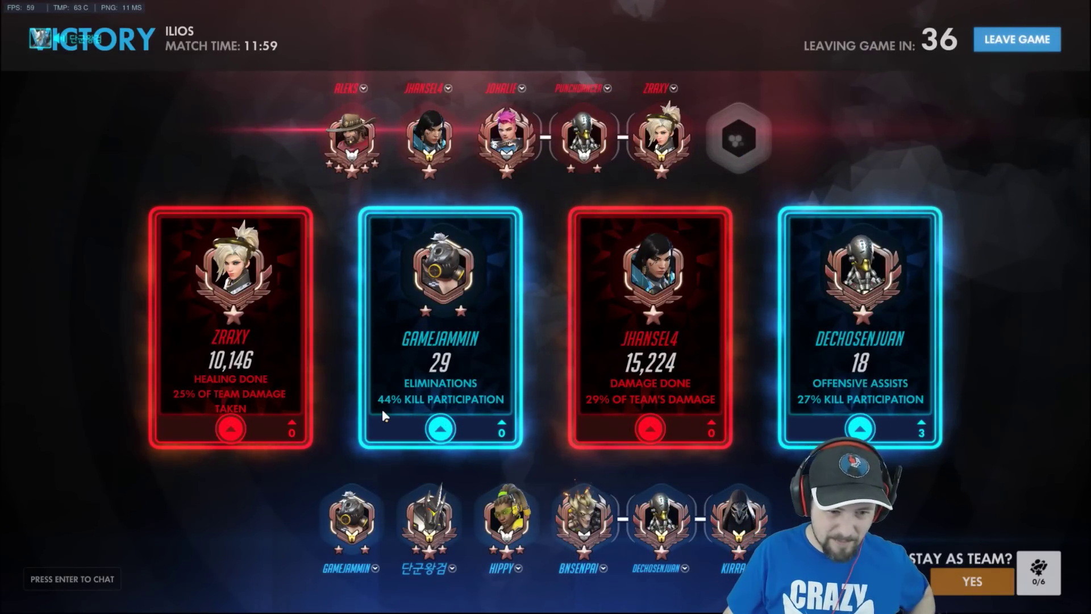
# Step: Vote for the blue team's Offensive Assists card on the post-match screen
pyautogui.click(859, 428)
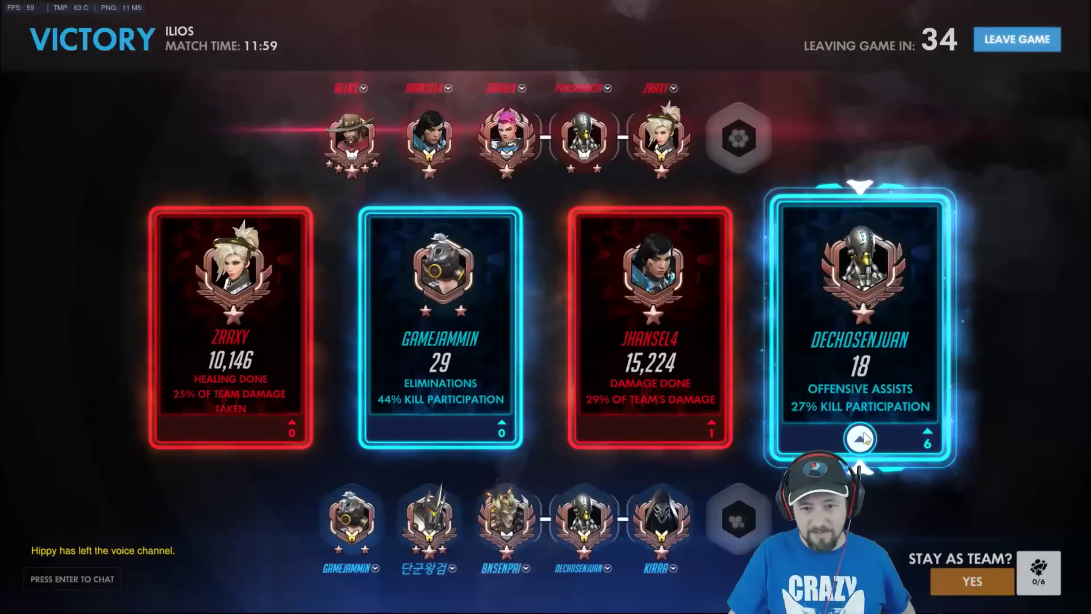